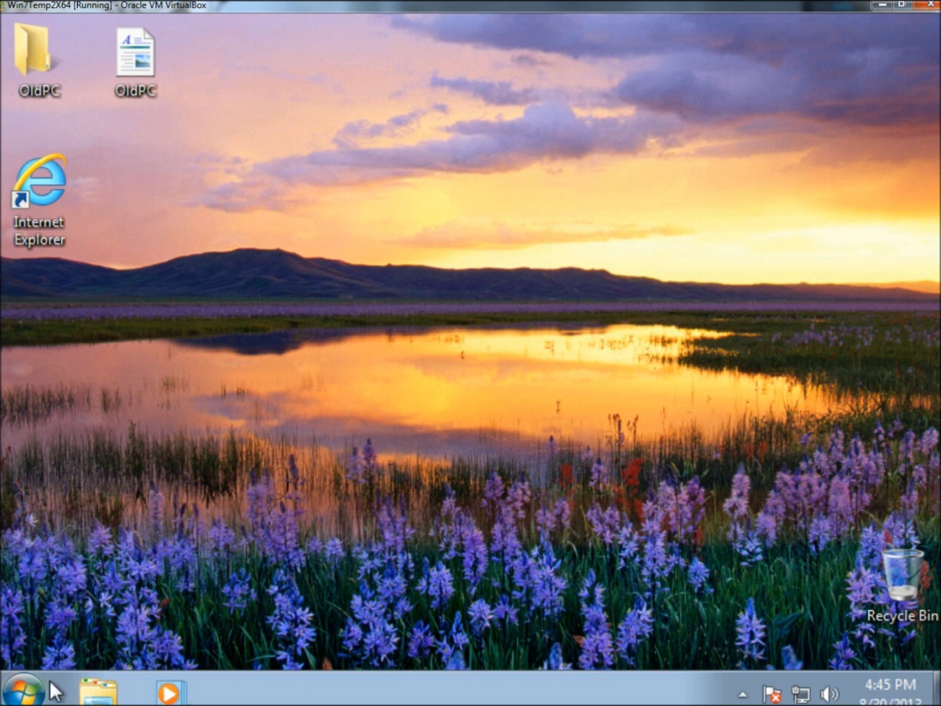
Launch Windows Easy Transfer by searching 'easy' from the Start menu.
left_click(19, 695)
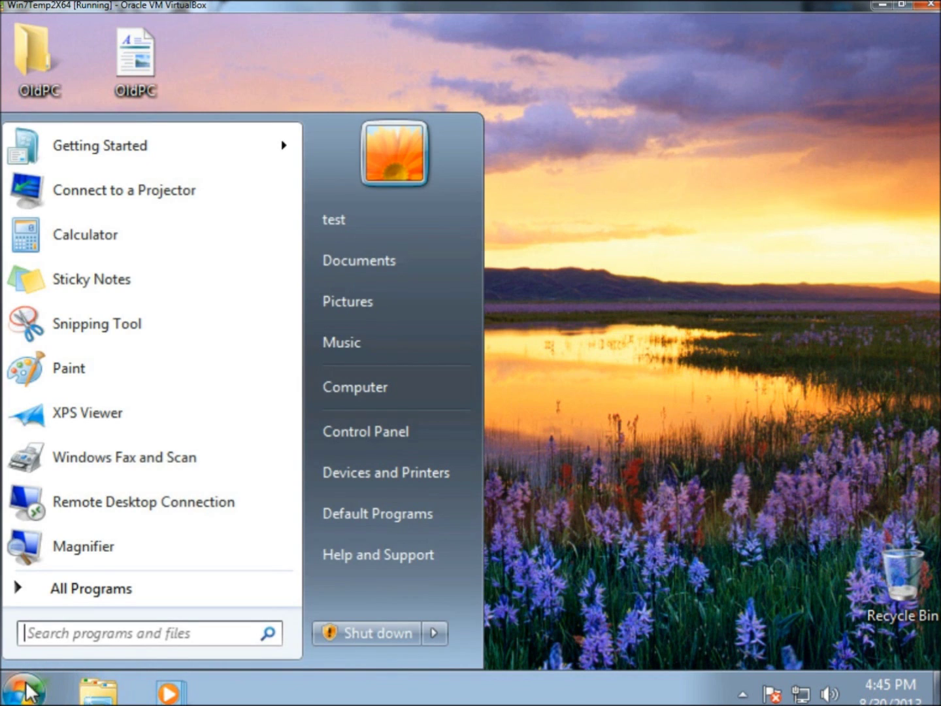
left_click(64, 632)
type("easy")
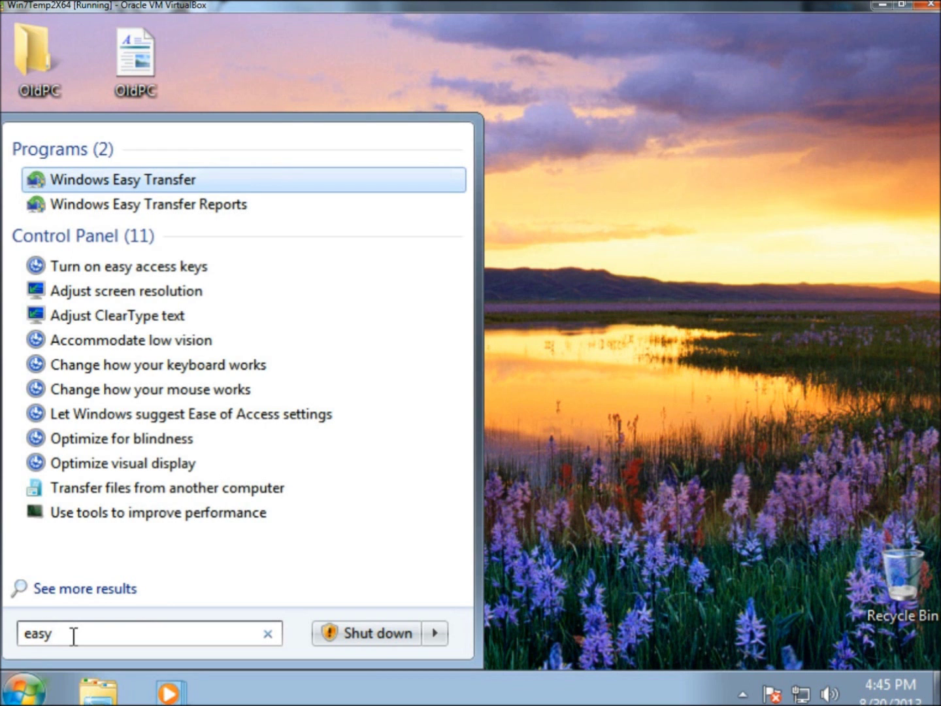
key("Return")
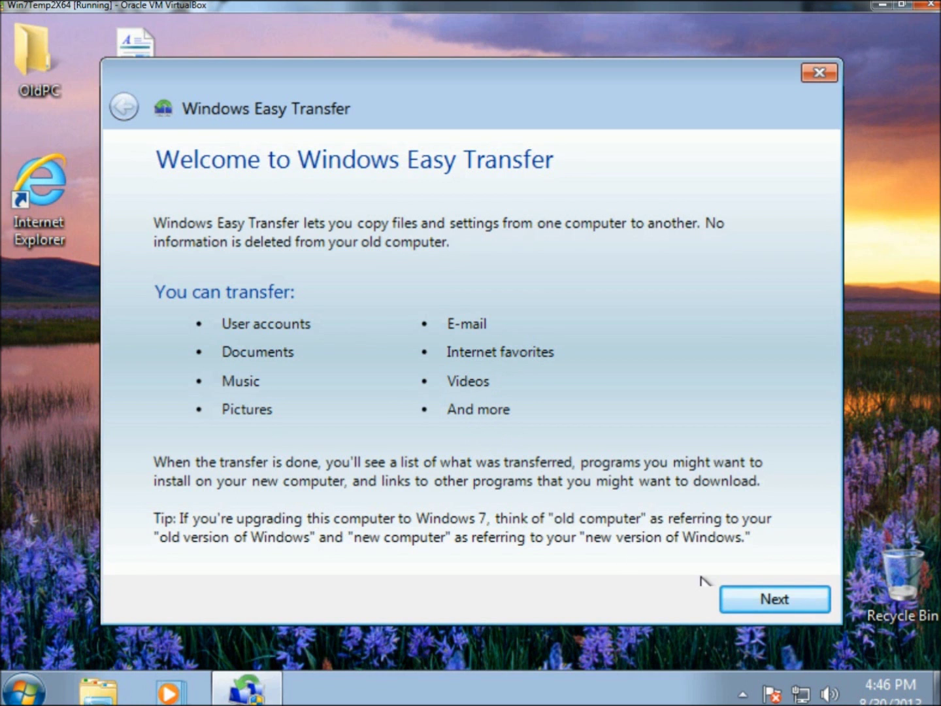
Choose transfer via external hard disk or USB flash drive, marking this as the old computer.
left_click(757, 595)
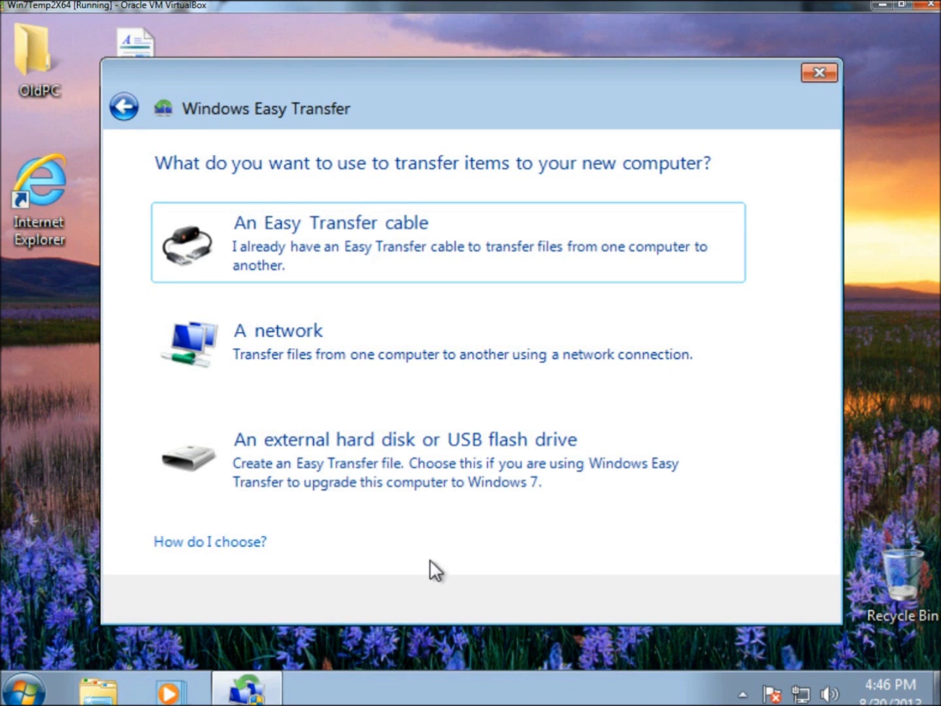
left_click(389, 462)
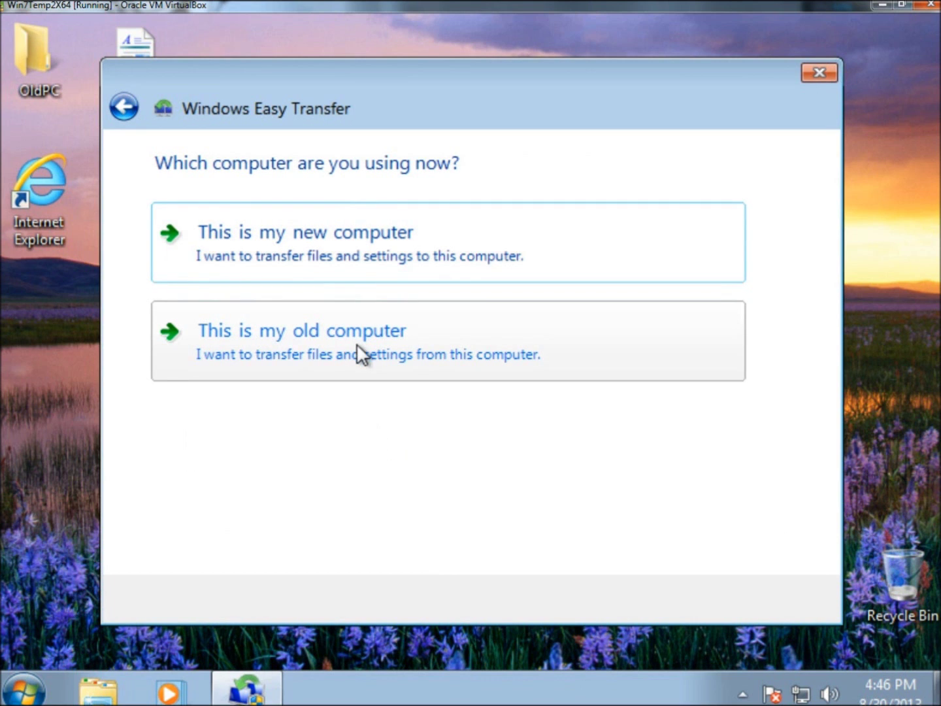
left_click(321, 366)
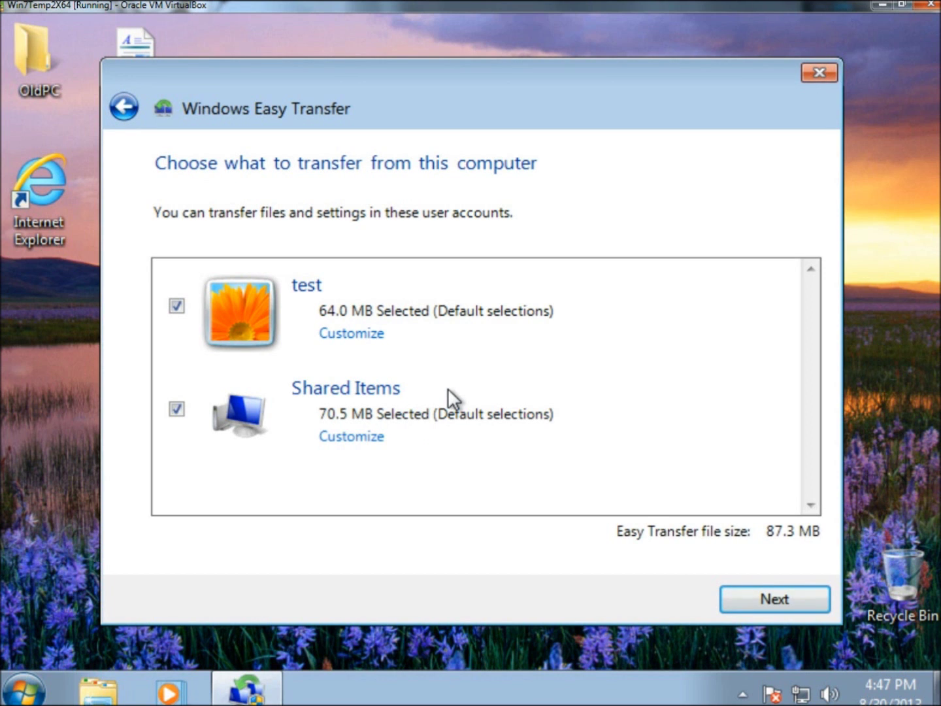
Review the test account's included folders and keep the default selections.
left_click(354, 336)
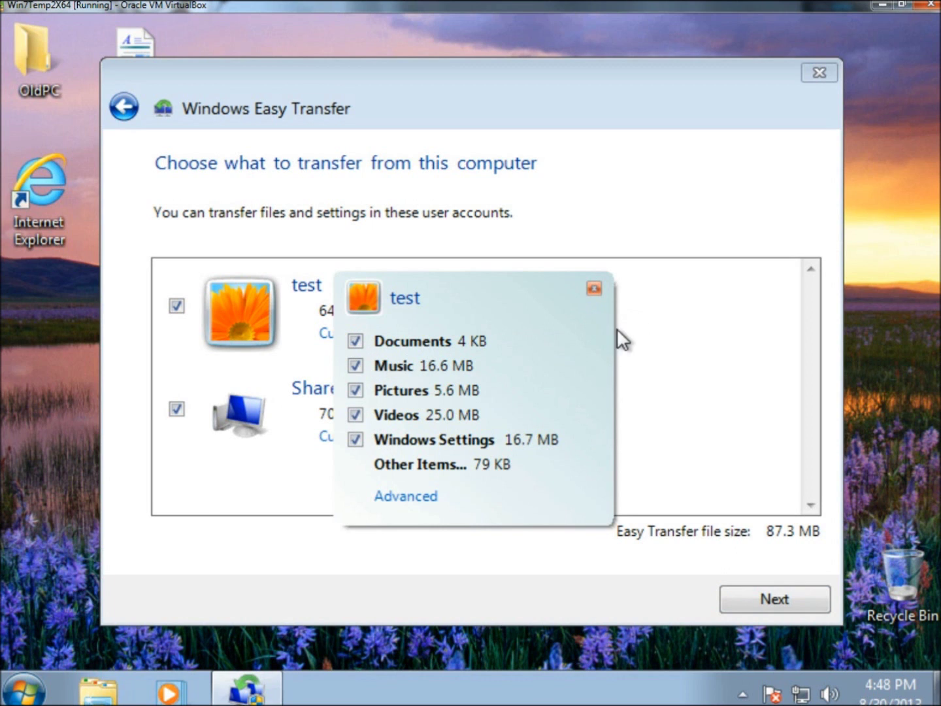
left_click(592, 290)
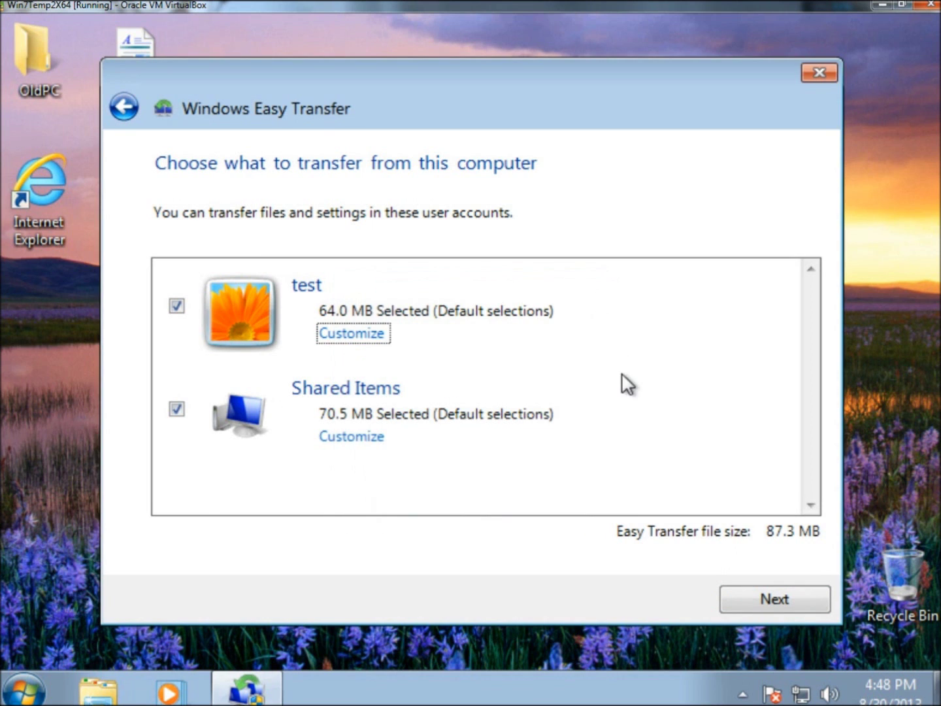
left_click(767, 594)
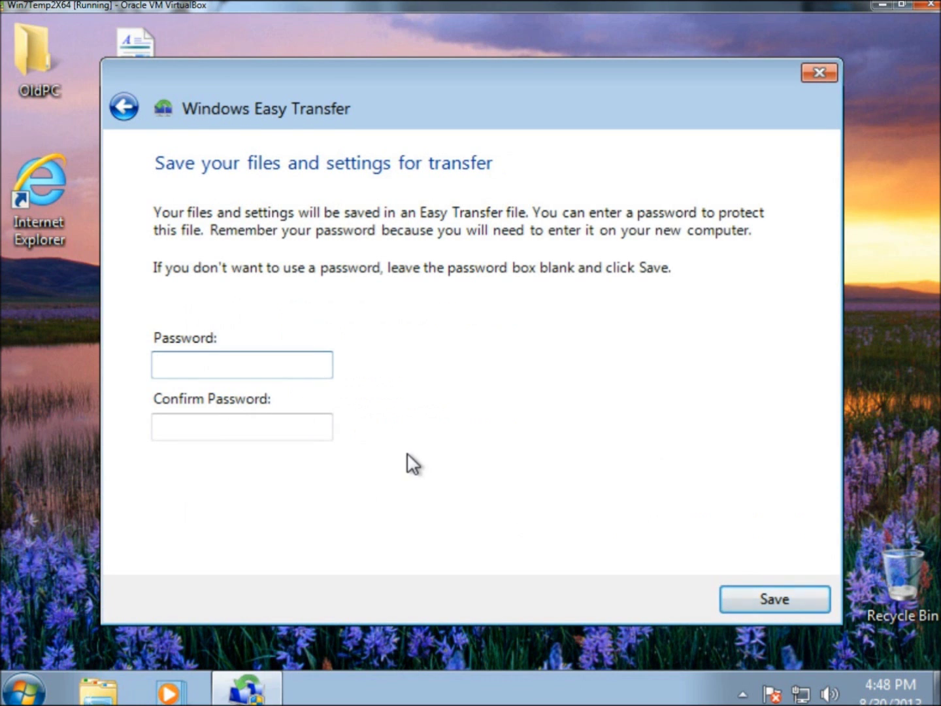
Save the transfer file with no password to the WDExtHD_Image150 (E:) drive.
left_click(750, 596)
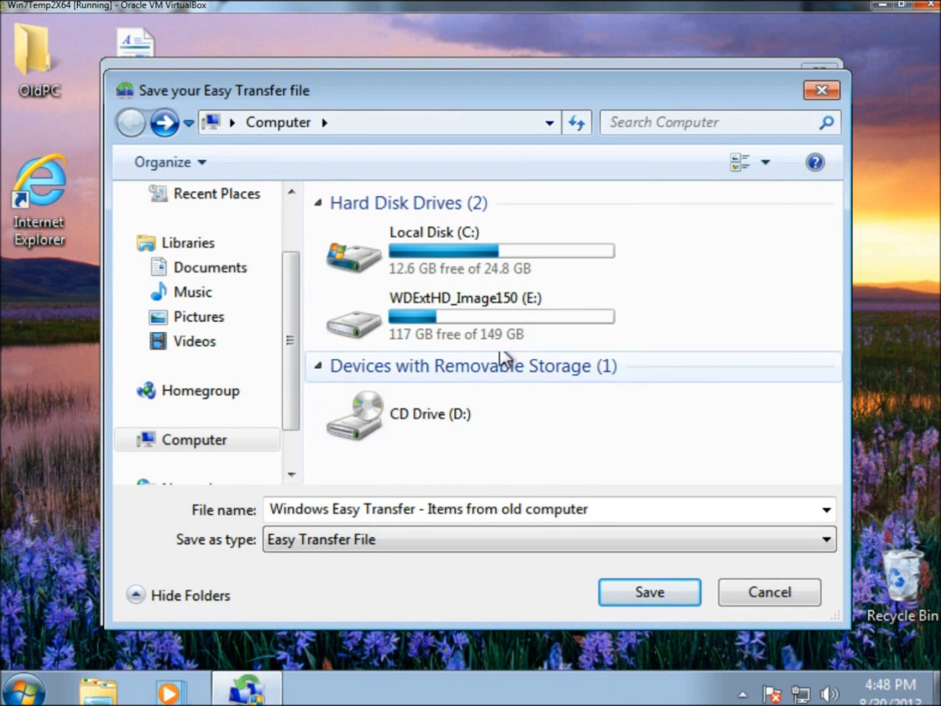
double_click(482, 308)
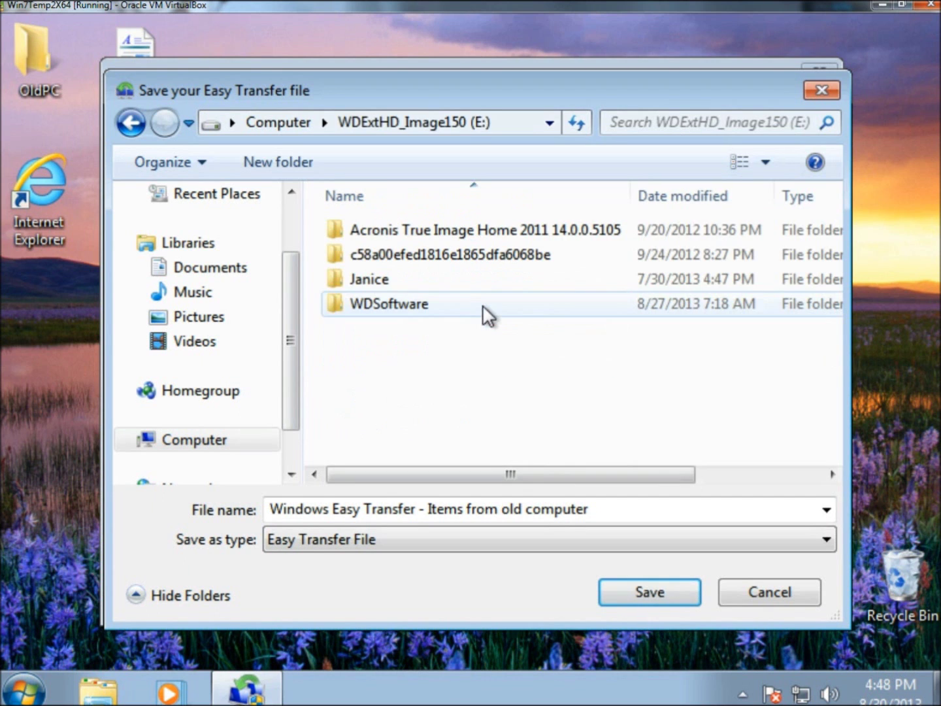
left_click(635, 595)
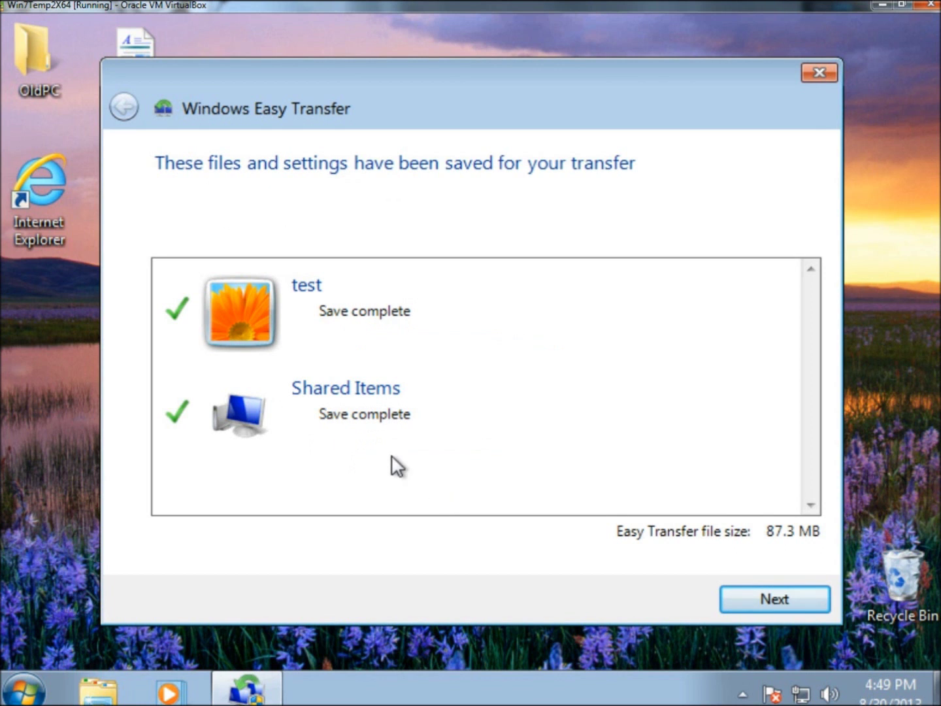
Confirm 'Windows Easy Transfer - Items from old computer.MIG' is saved on E: and close the wizard.
left_click(779, 599)
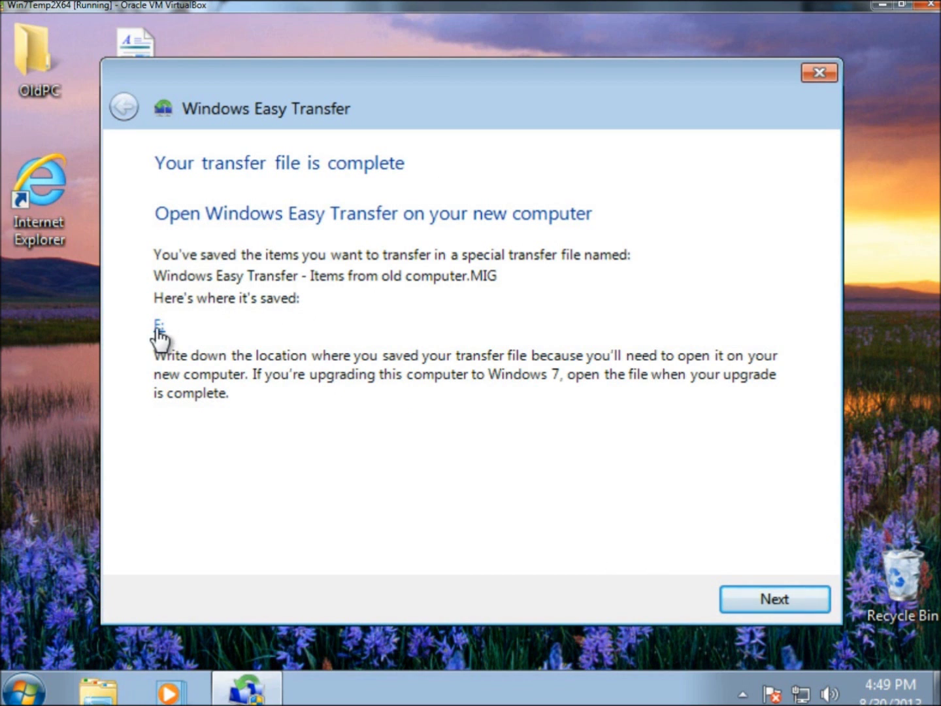
left_click(783, 599)
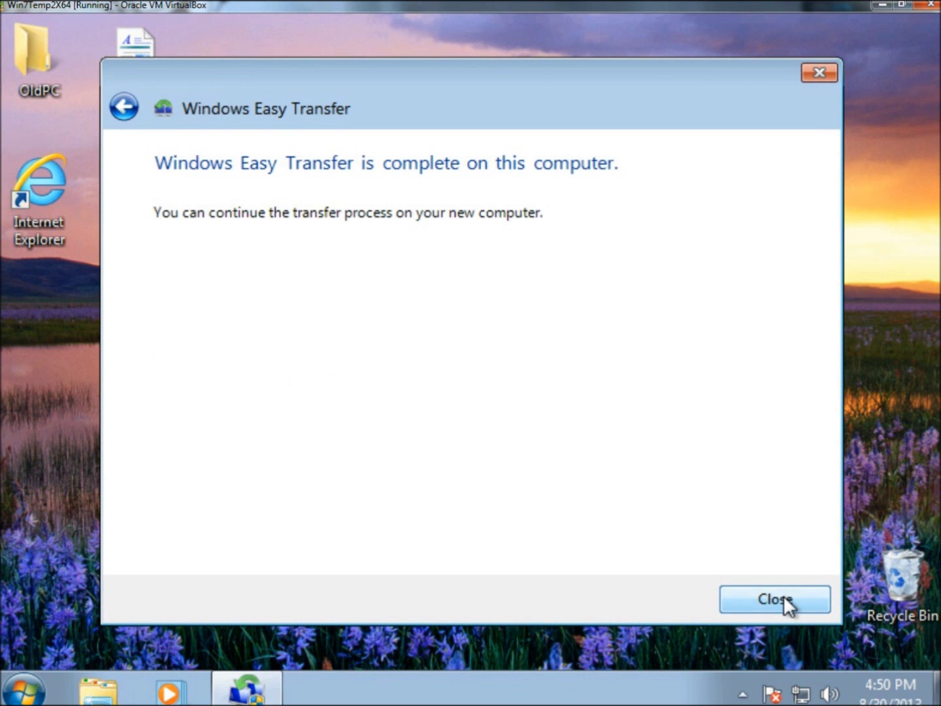
left_click(783, 597)
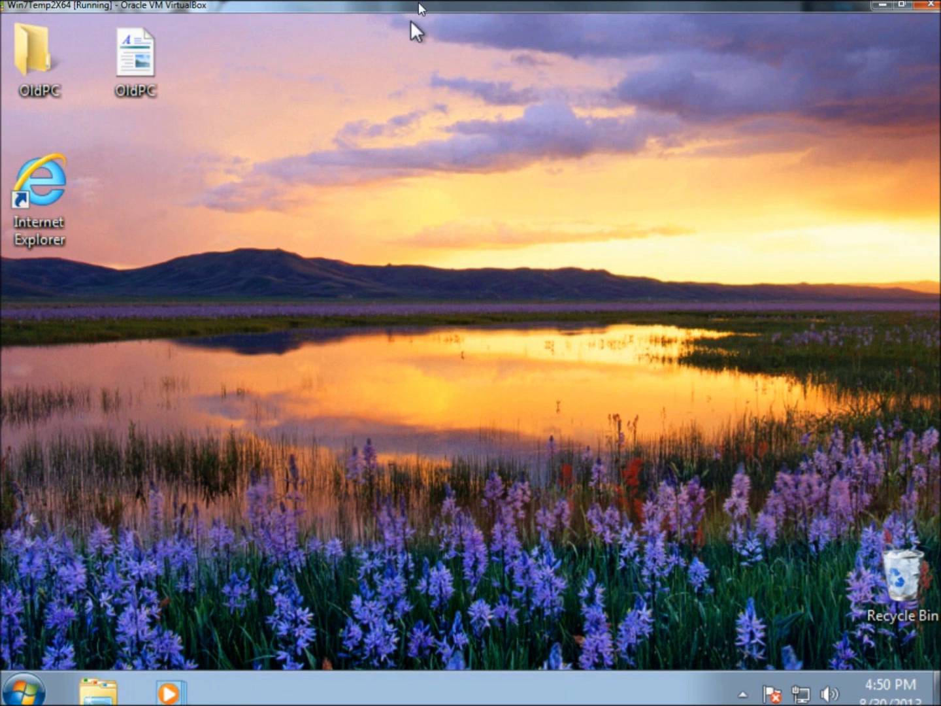
Save the old-PC machine state and start the Win7TempX64 virtual machine.
left_click(933, 4)
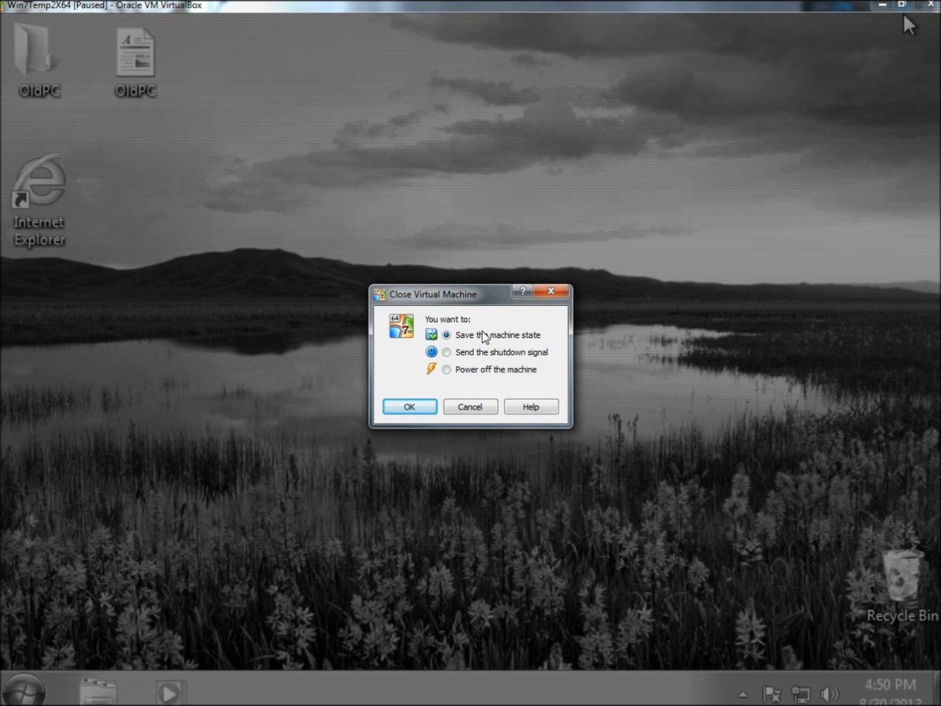
left_click(409, 416)
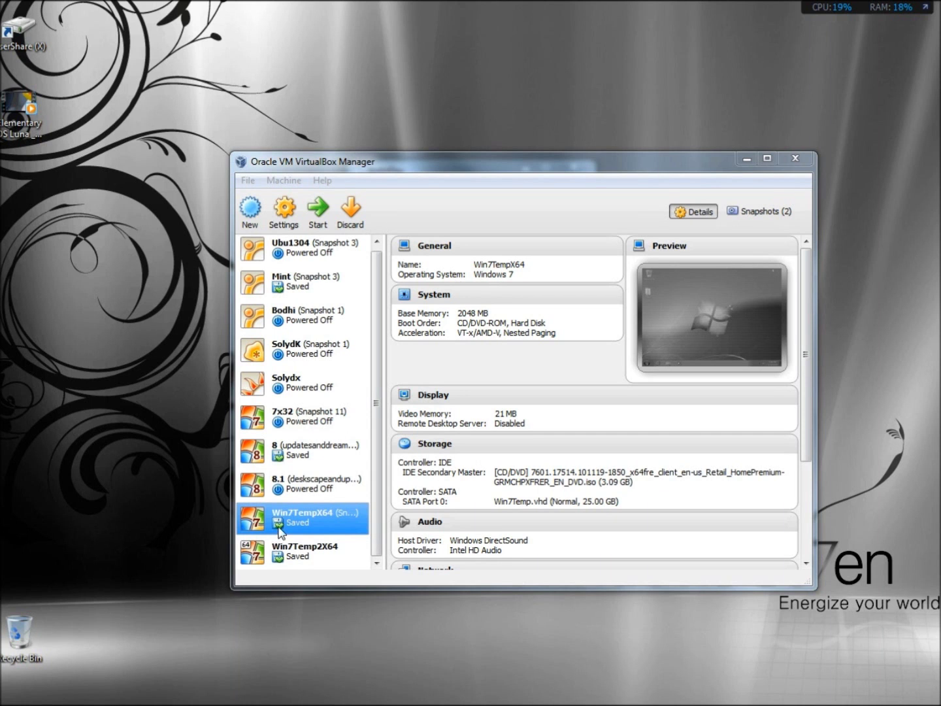
double_click(311, 523)
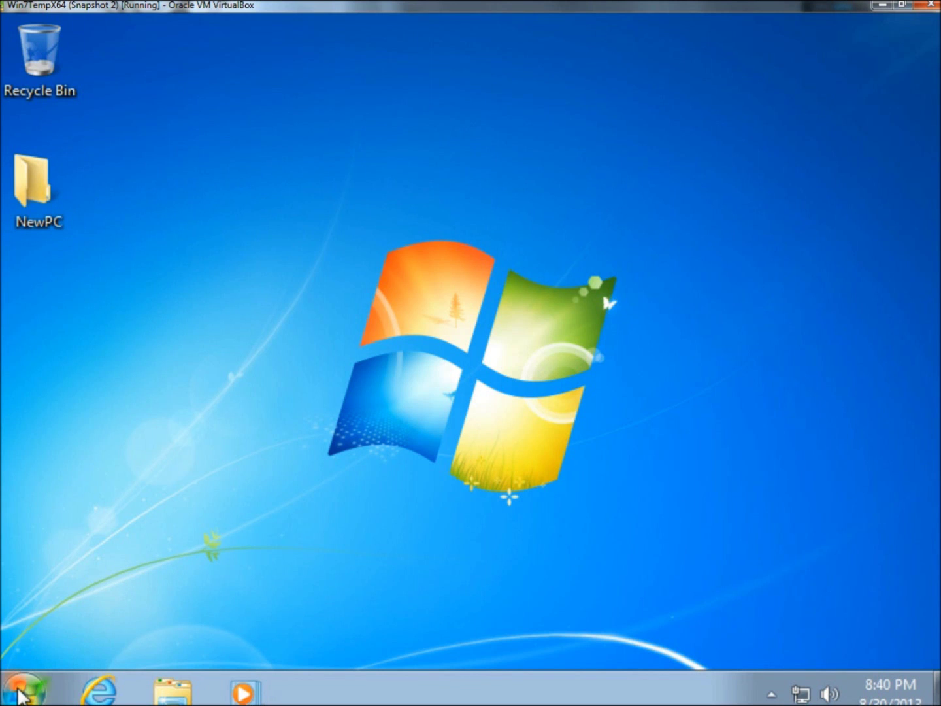
left_click(20, 690)
Launch Windows Easy Transfer on the new PC from the Start menu search.
left_click(62, 633)
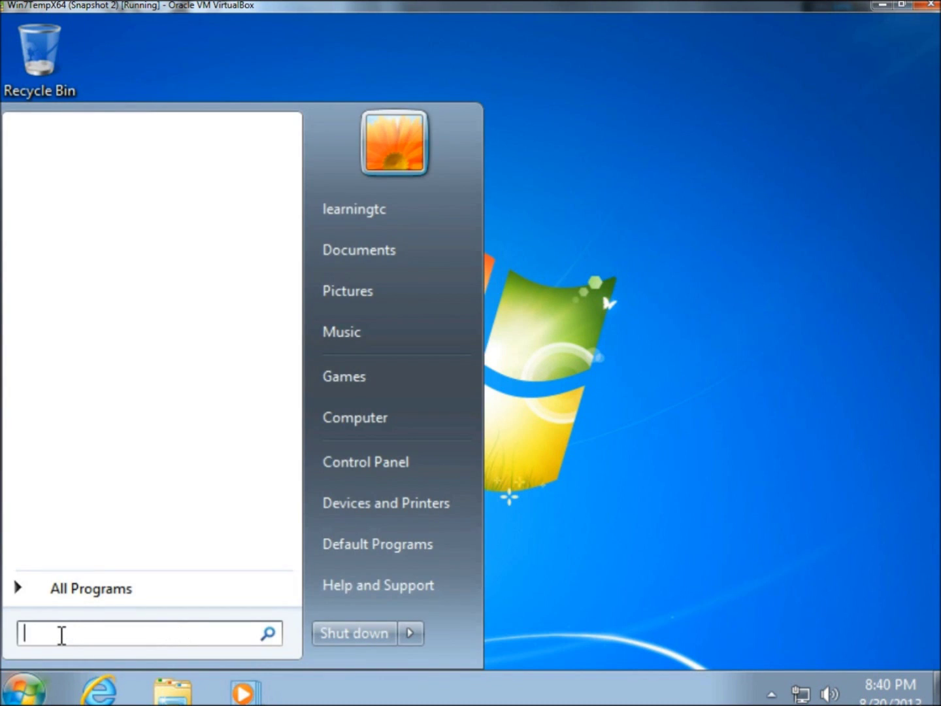
type("l")
type("easy")
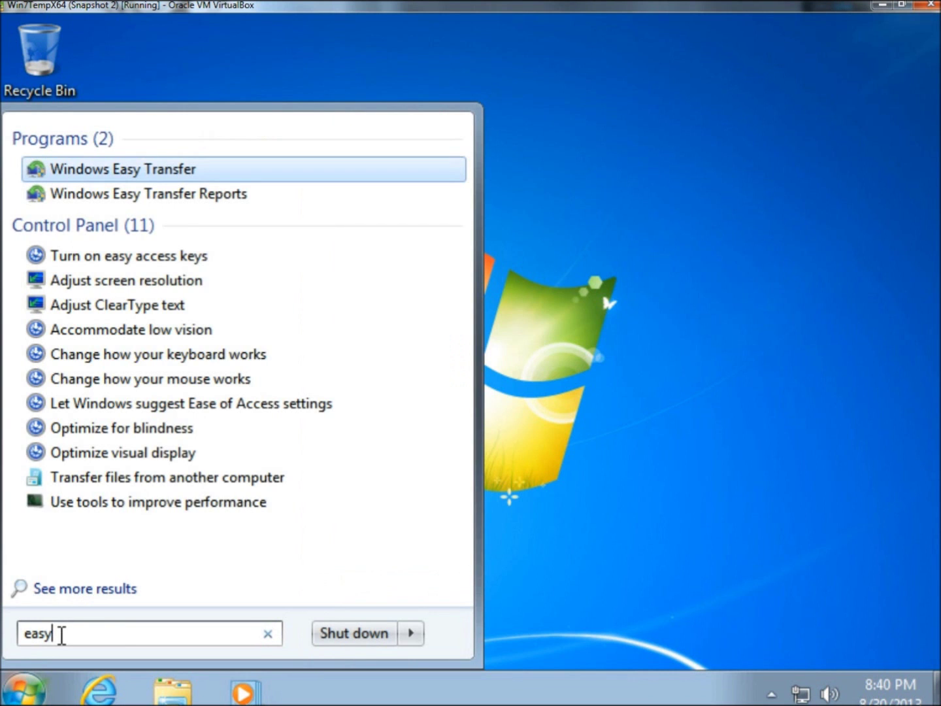
key("Return")
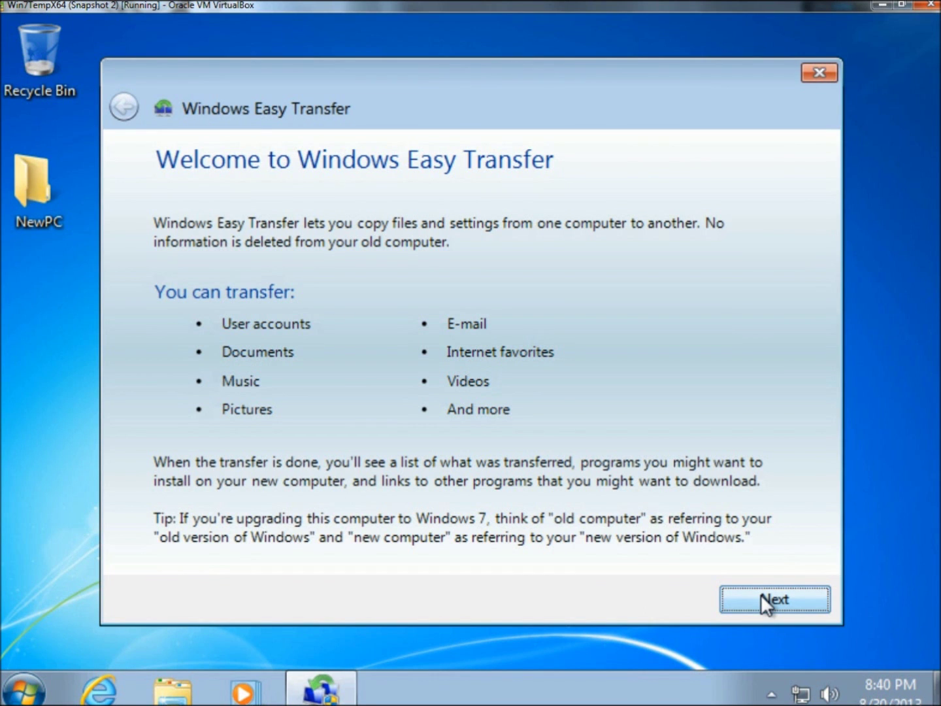
Choose transfer via external hard disk or USB flash drive, marking this as the new computer.
left_click(761, 594)
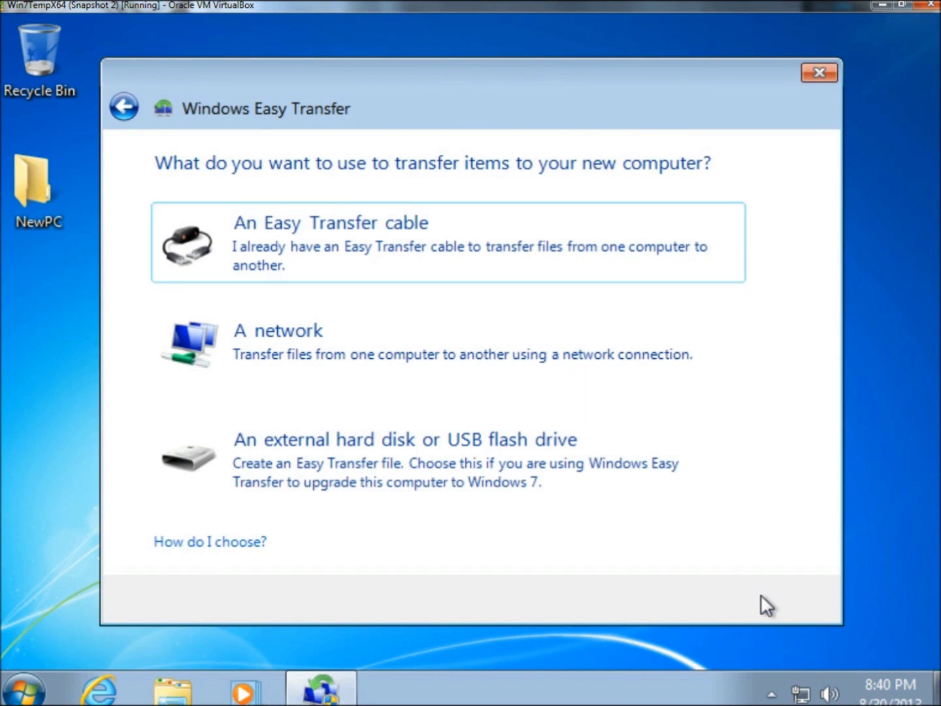
left_click(352, 448)
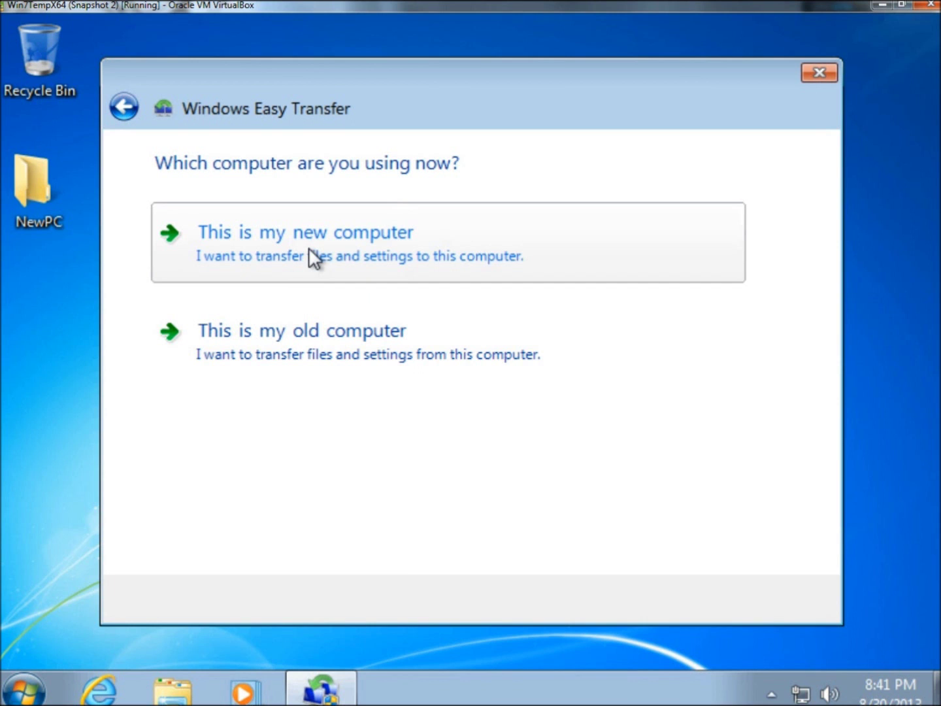
left_click(309, 247)
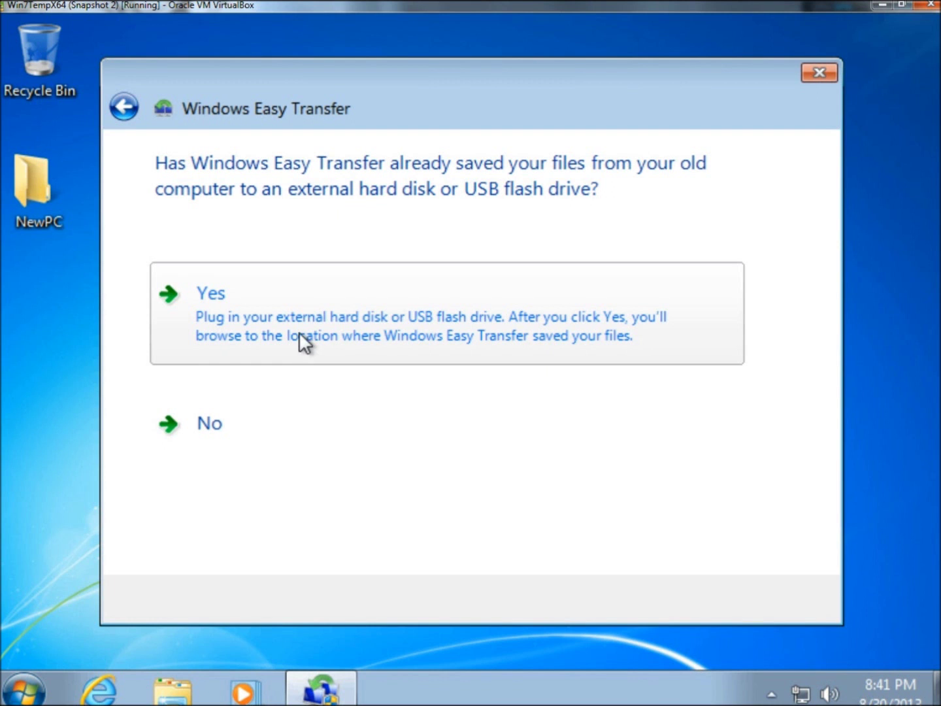
Open the saved Easy Transfer file from the WDExtHD_Image150 (E:) drive.
left_click(304, 302)
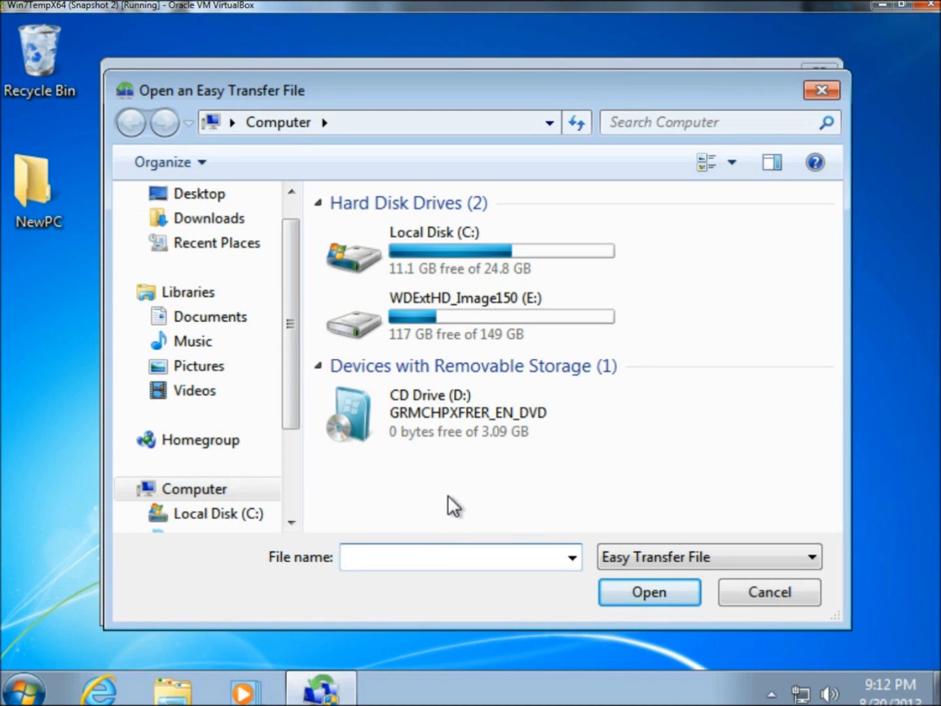
double_click(457, 320)
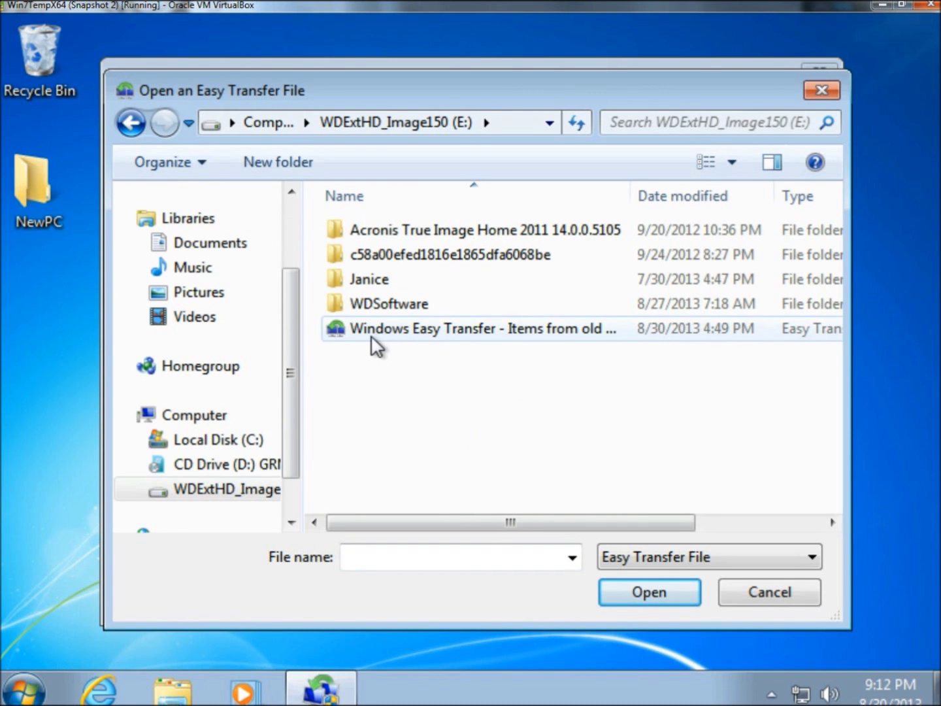
double_click(495, 328)
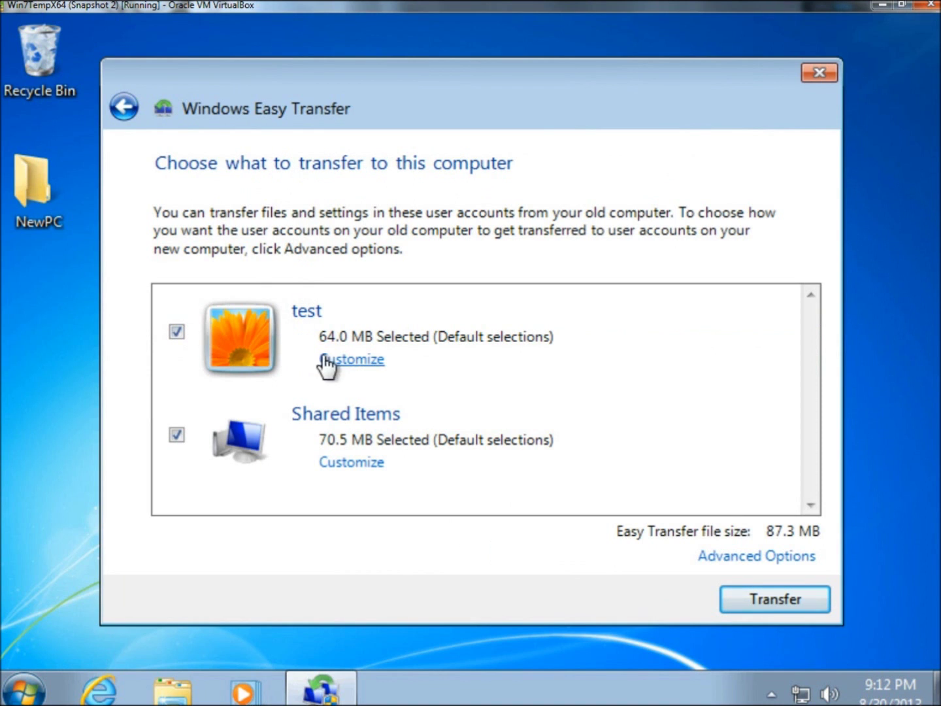
Review the test account's items and start transferring them to this computer.
left_click(353, 365)
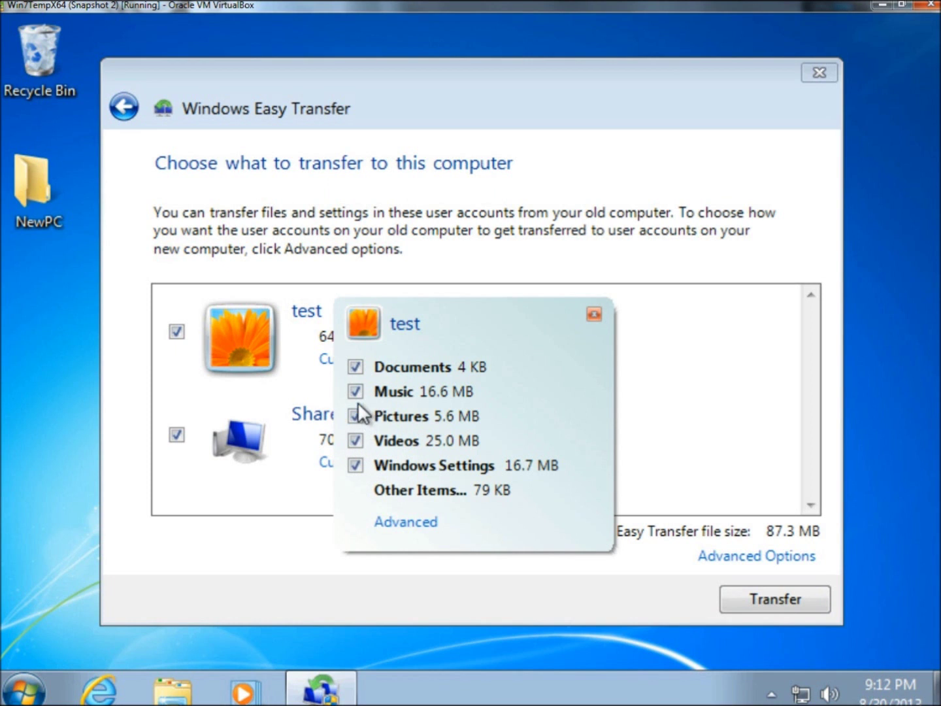
left_click(293, 381)
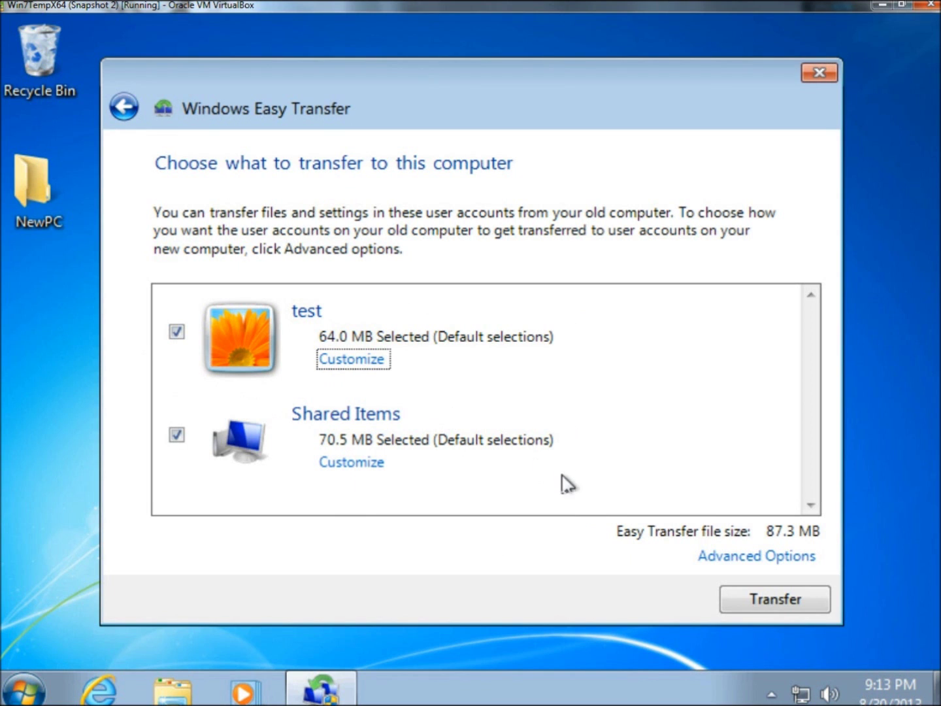
left_click(783, 604)
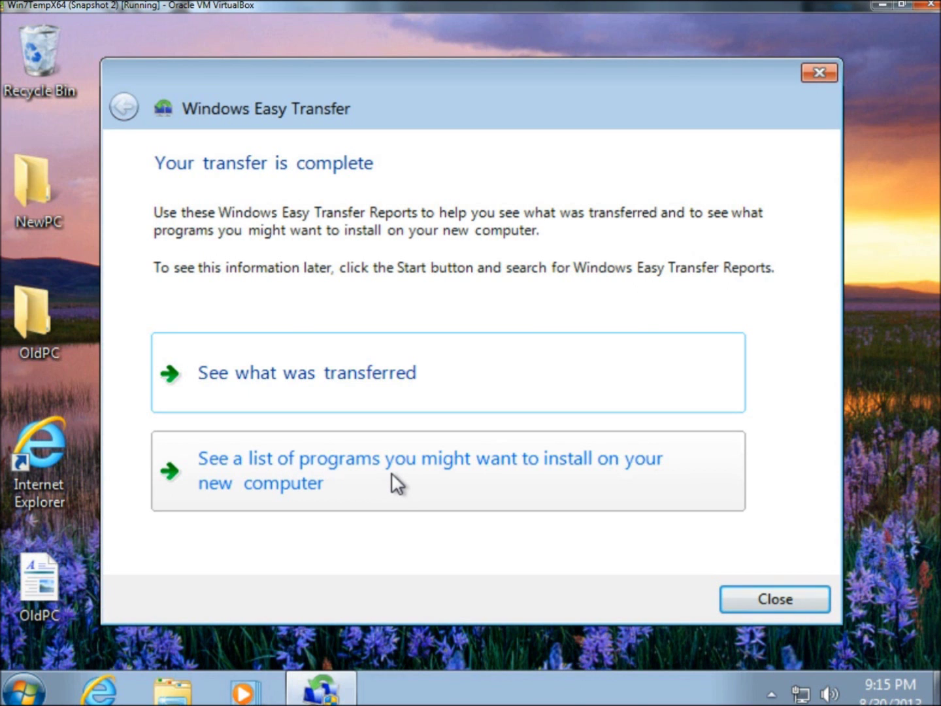
left_click(370, 385)
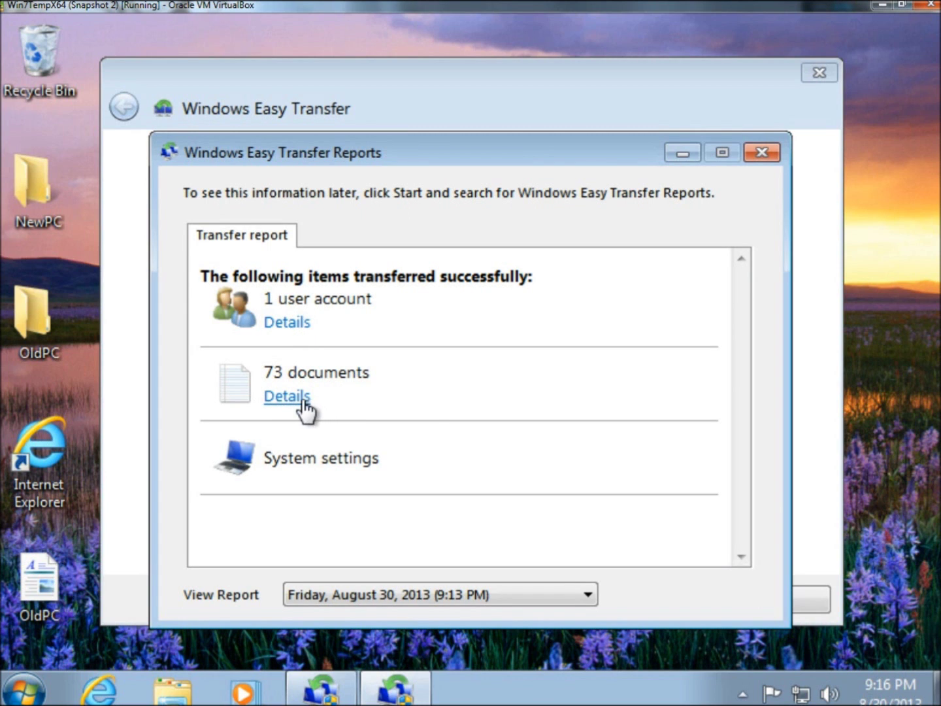
left_click(761, 151)
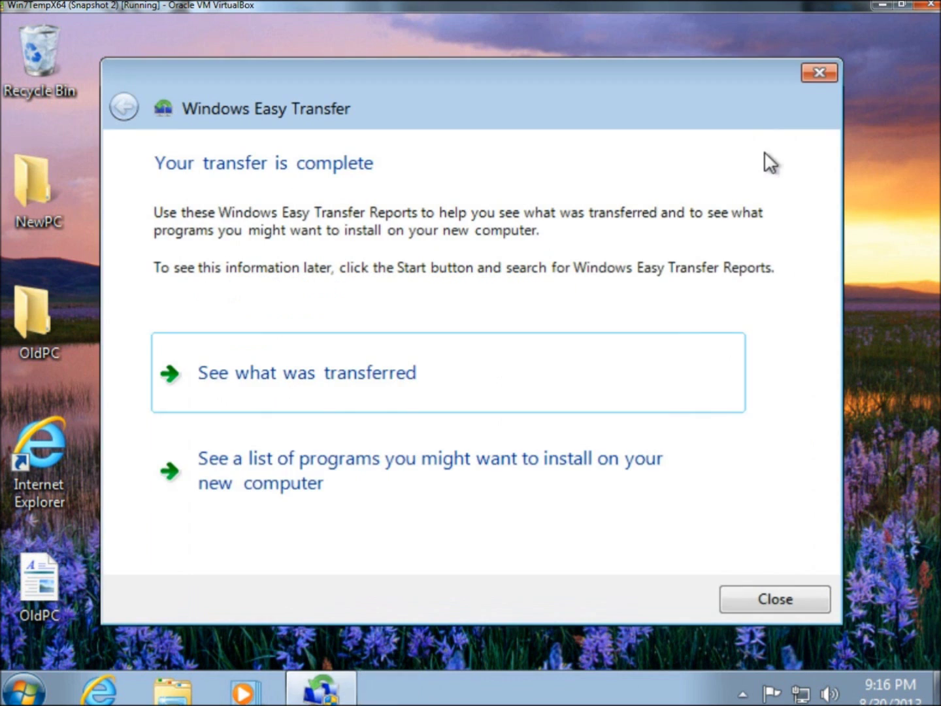
left_click(260, 471)
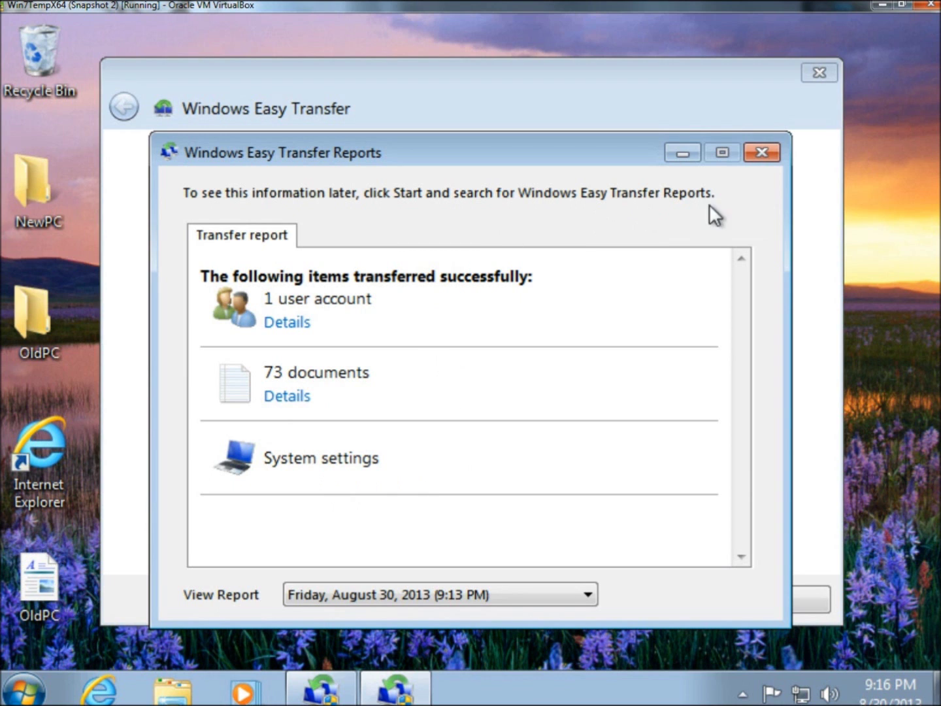
left_click(762, 152)
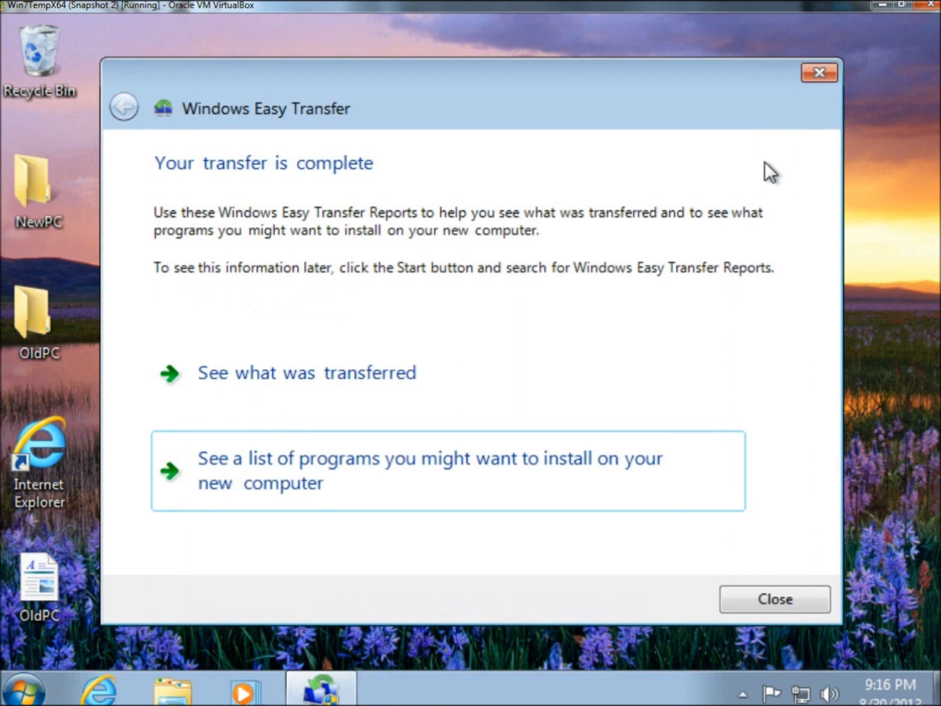
Close the finished wizard and restart the PC now to complete the transfer.
left_click(799, 595)
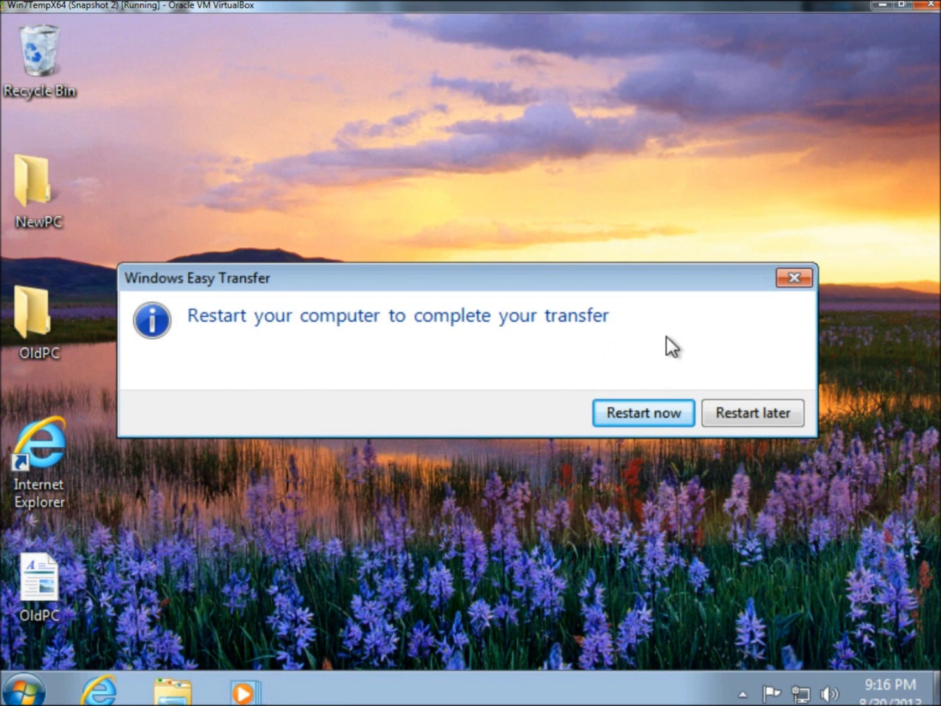
left_click(632, 416)
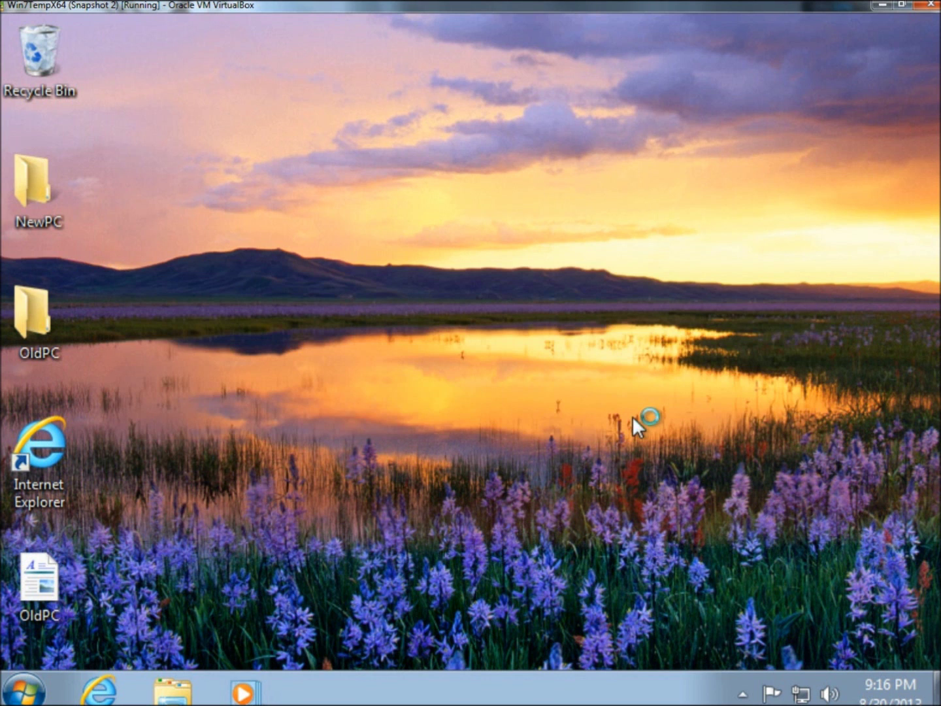